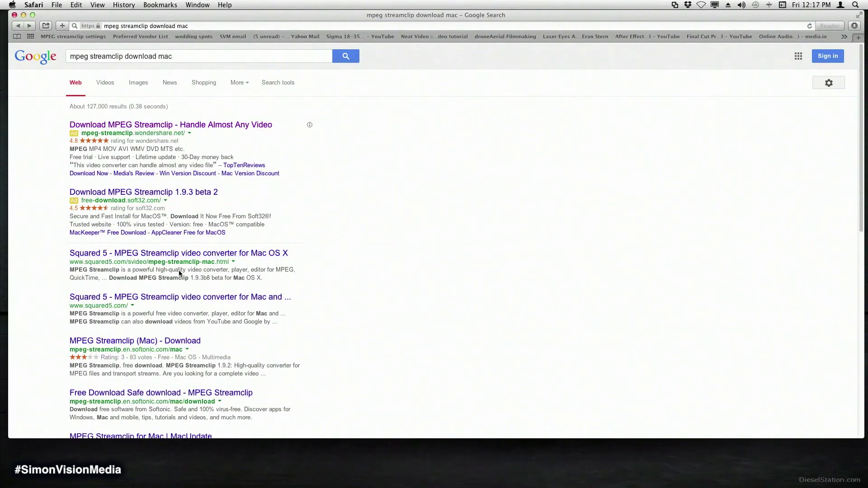
# - From the Google results, reach Squared 5's page and start the MPEG Streamclip 1.9.3b8 beta download
pyautogui.click(141, 253)
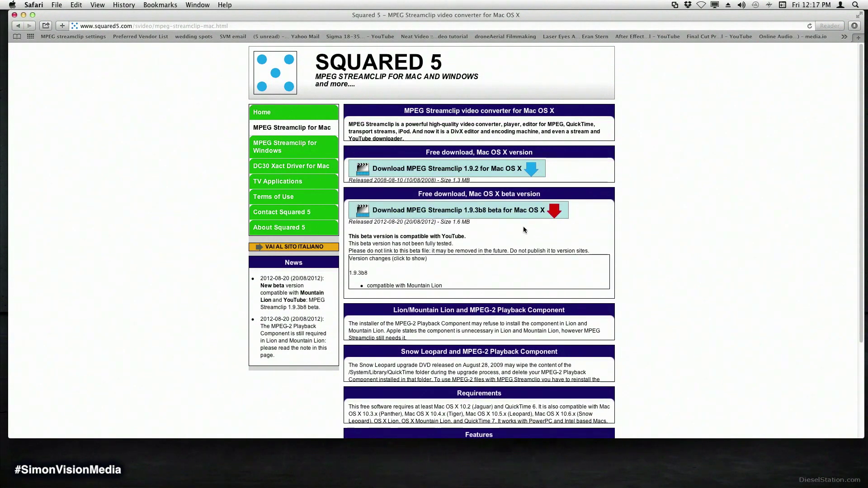
pyautogui.moveTo(458, 210)
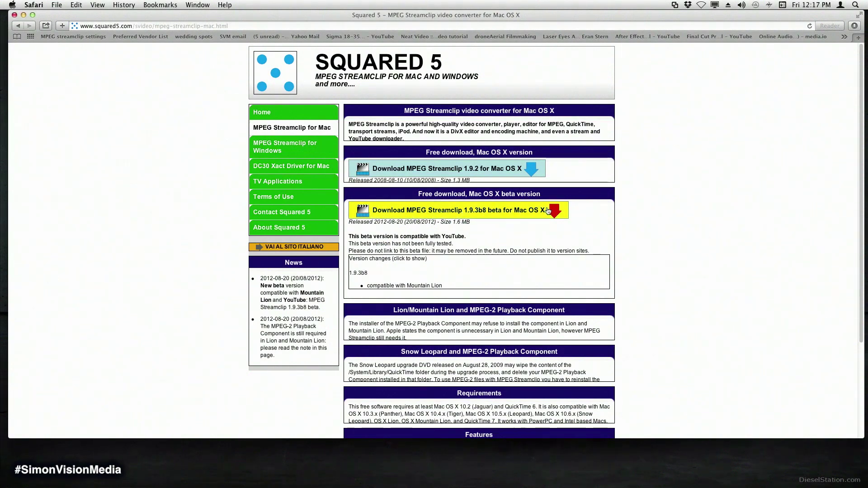
pyautogui.click(479, 216)
# - Hide Safari and launch Final Cut Pro from the desktop
pyautogui.click(24, 15)
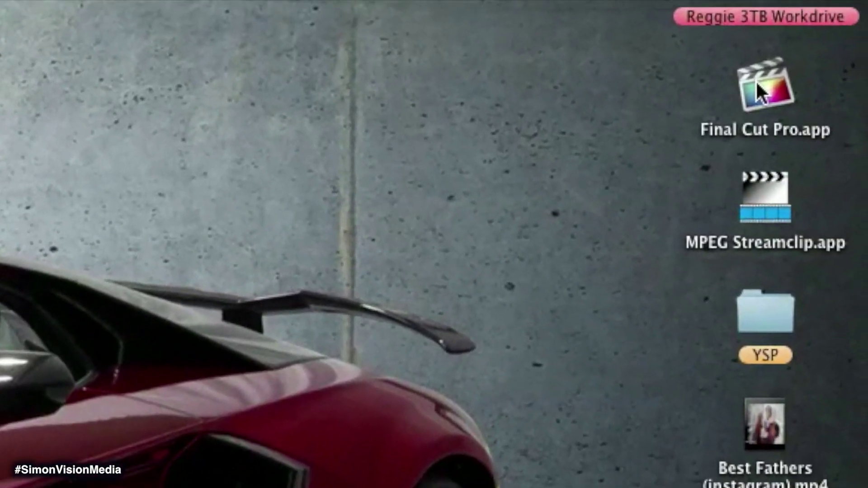
pyautogui.click(743, 90)
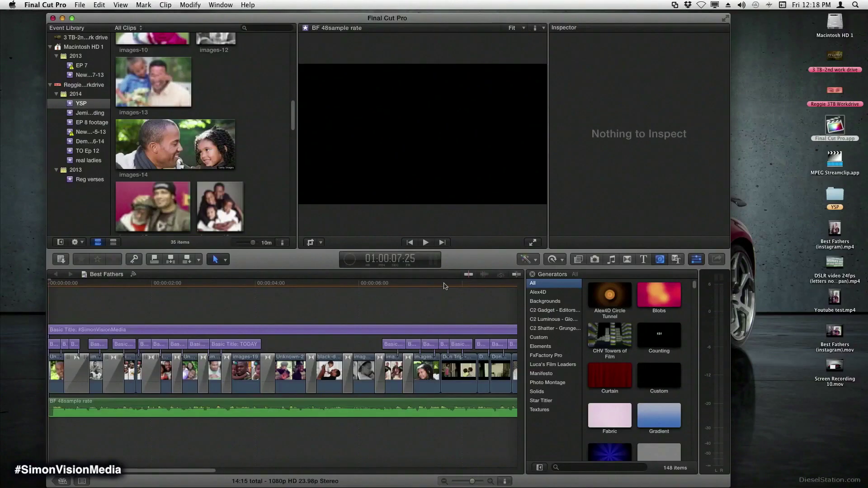
# - Start a Master File export of the Best Fathers project via Share
pyautogui.click(295, 296)
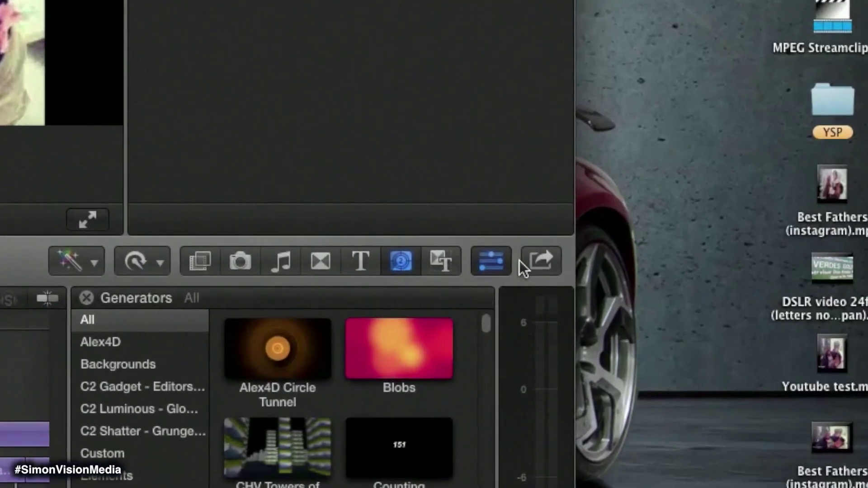
pyautogui.click(539, 267)
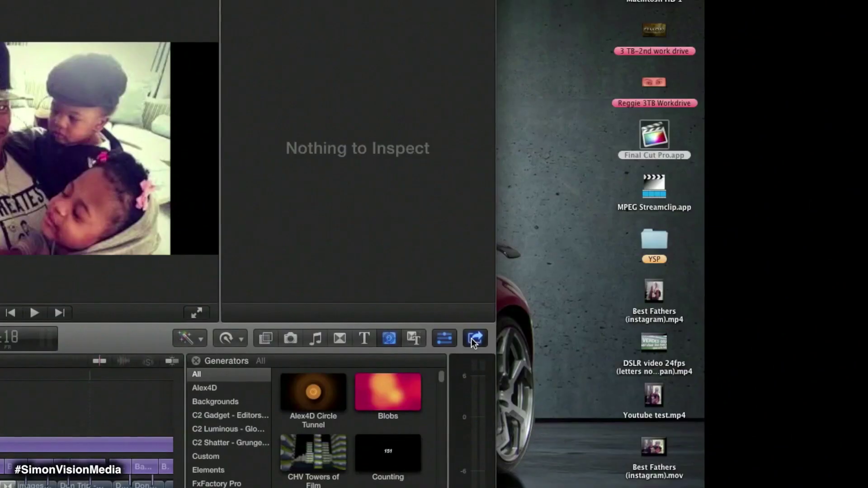
pyautogui.click(472, 339)
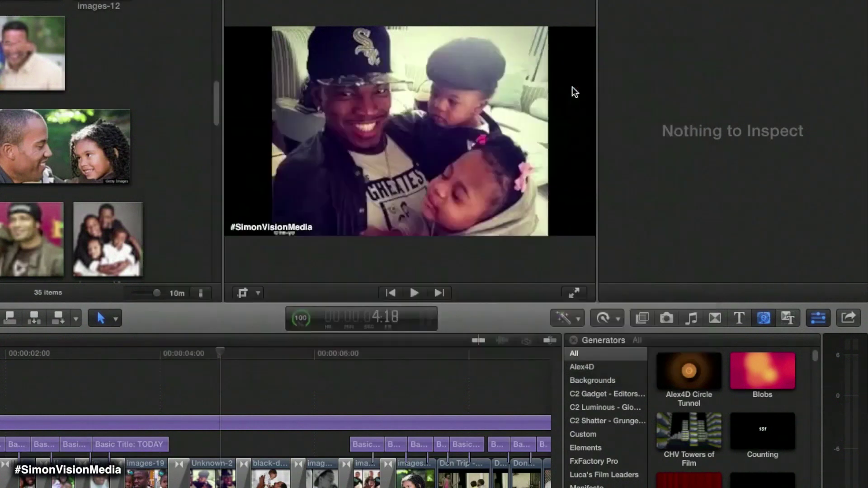
pyautogui.click(572, 85)
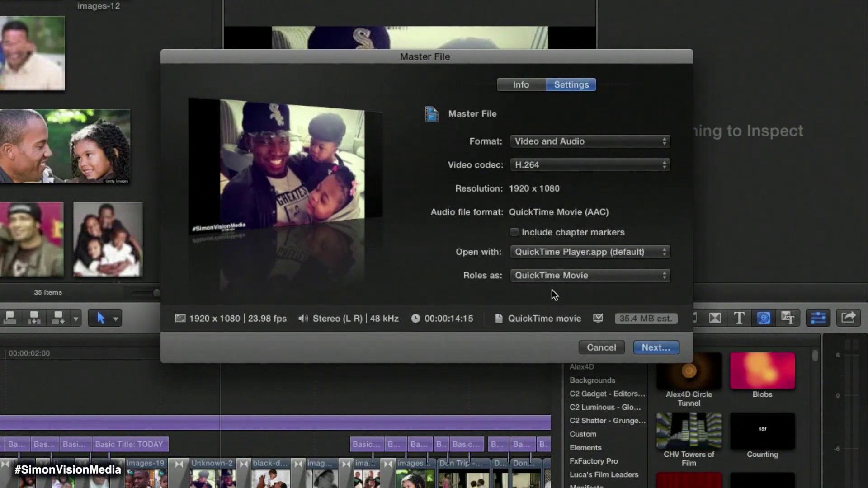
pyautogui.click(521, 85)
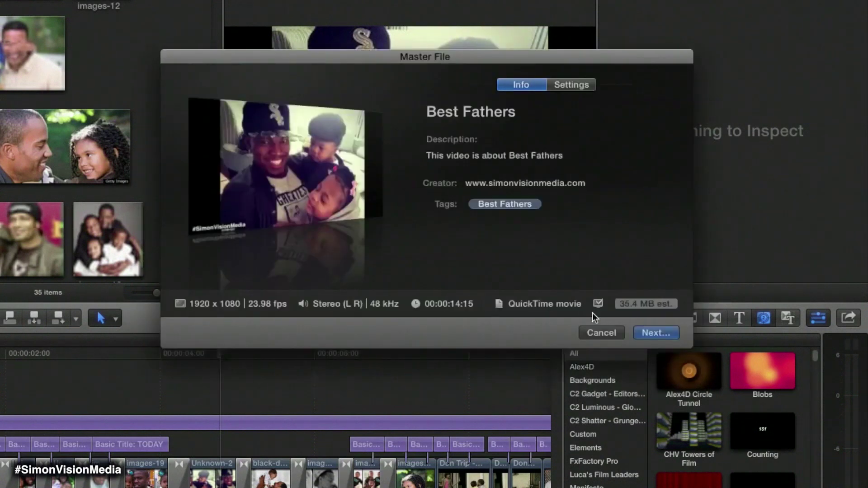
pyautogui.click(654, 333)
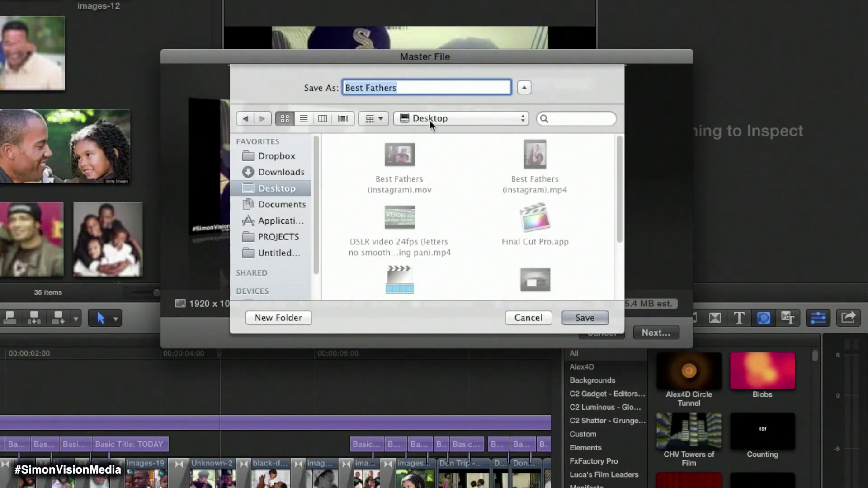
pyautogui.click(525, 320)
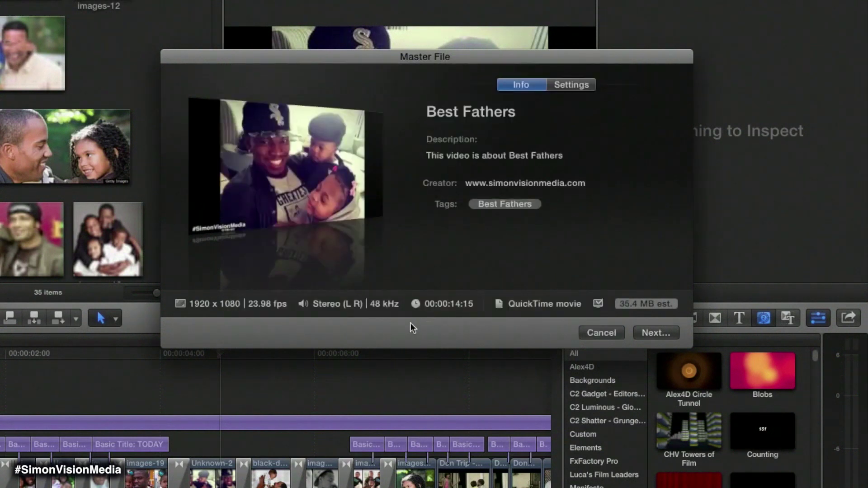
# - Cancel the export and open Best Fathers (instagram).mov from the desktop in MPEG Streamclip
pyautogui.click(600, 332)
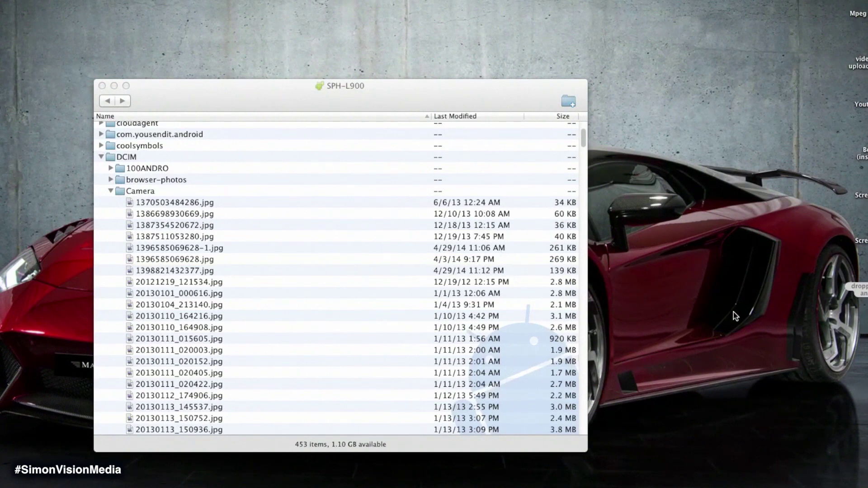
pyautogui.click(812, 370)
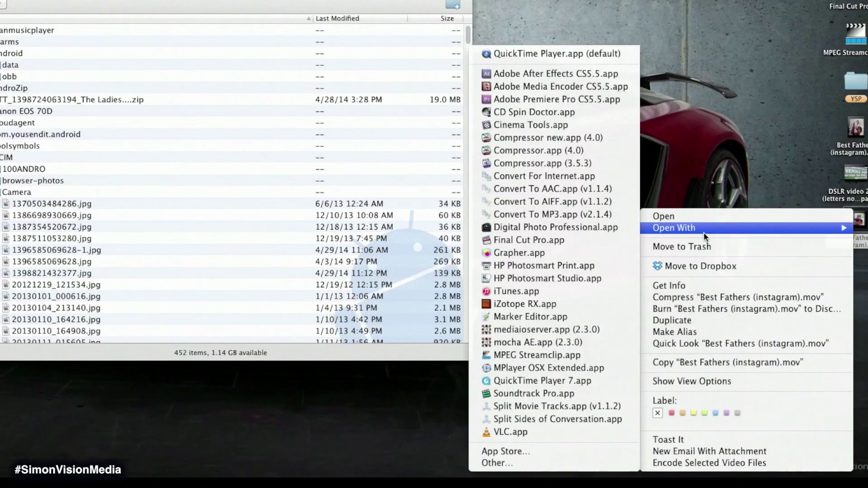
pyautogui.moveTo(674, 228)
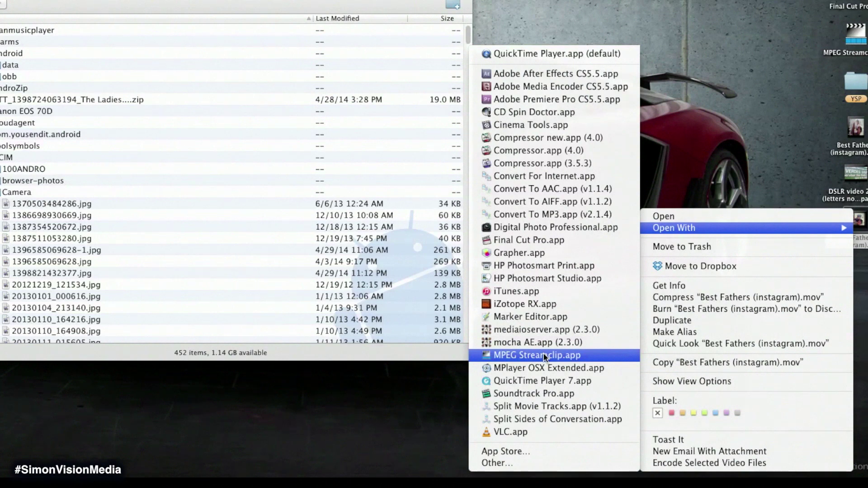
pyautogui.click(545, 355)
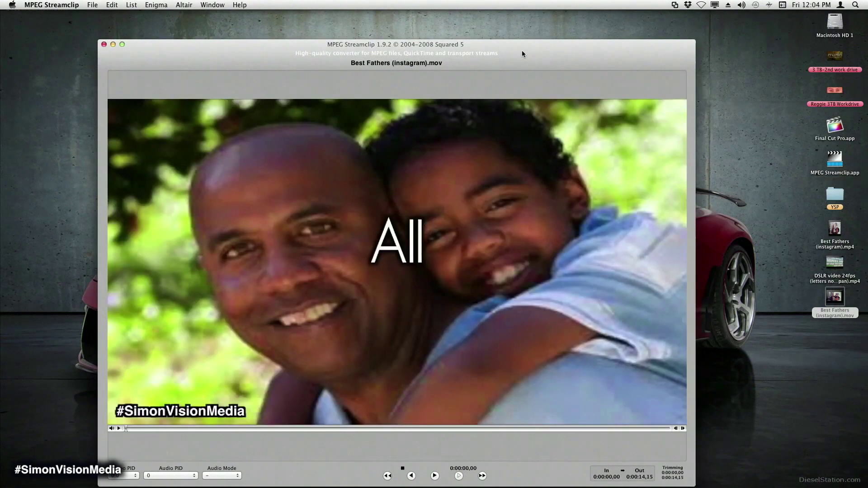
# - Reposition the MPEG Streamclip window and reach the File menu's Export to MPEG-4 command
pyautogui.moveTo(522, 50); pyautogui.dragTo(591, 41)
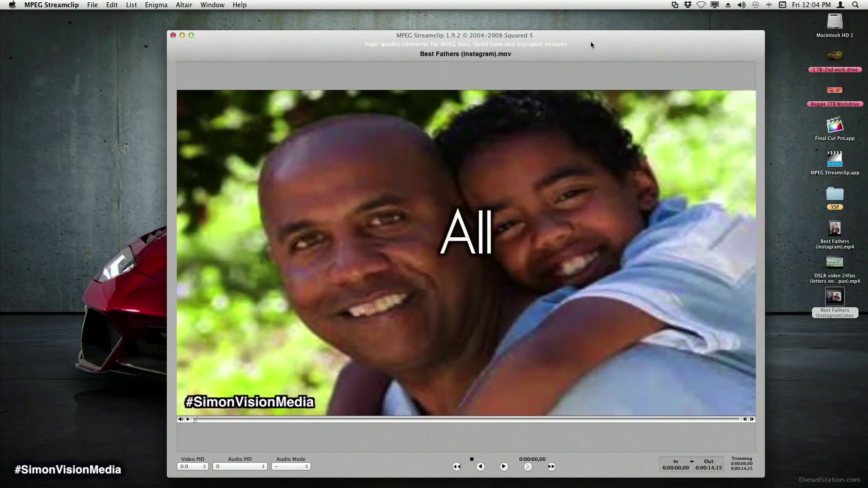
pyautogui.click(94, 6)
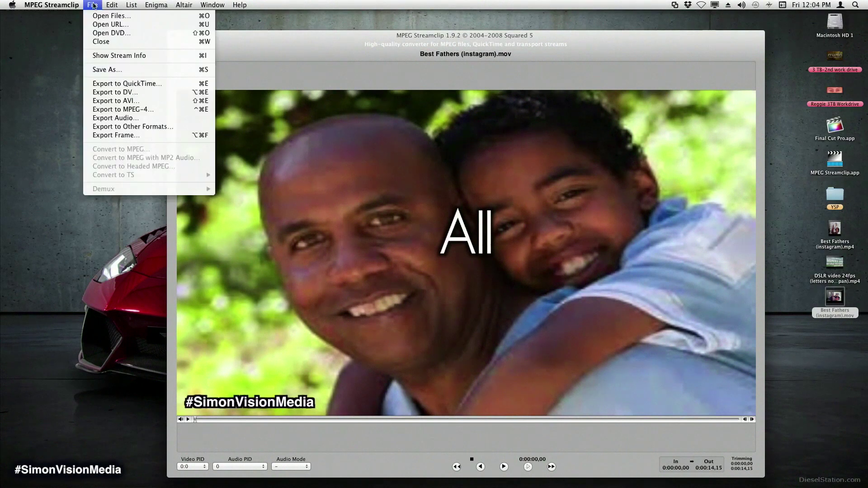
pyautogui.click(92, 43)
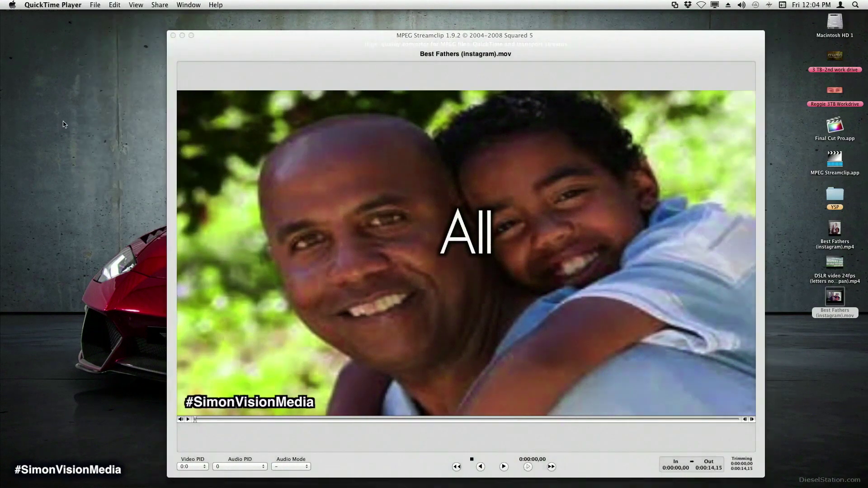
pyautogui.click(205, 45)
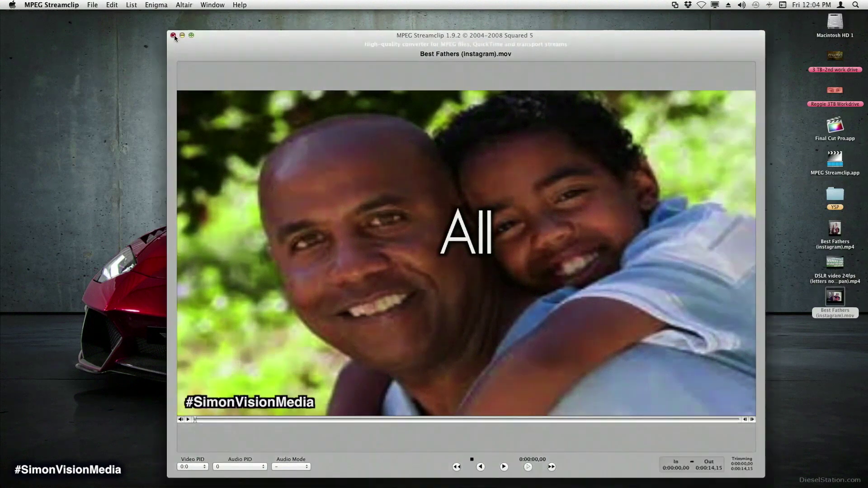
pyautogui.click(93, 5)
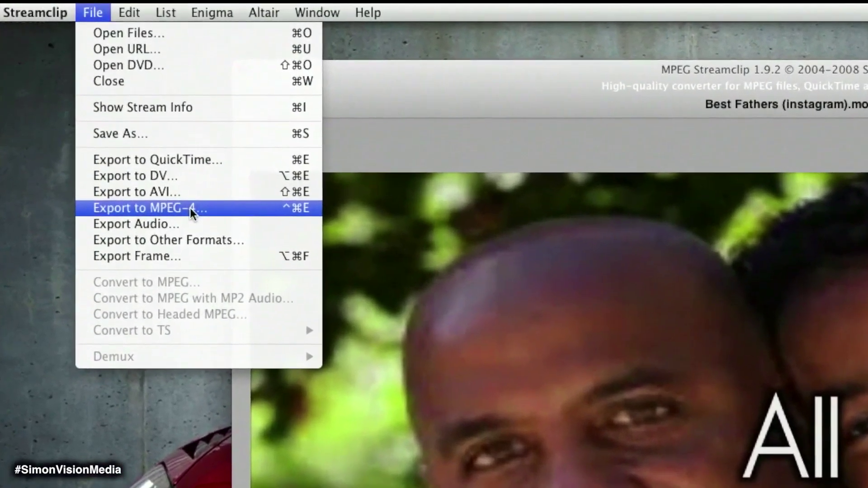
# - In the MPEG-4 Exporter, set a custom 640×640 frame size and 100% quality
pyautogui.click(188, 202)
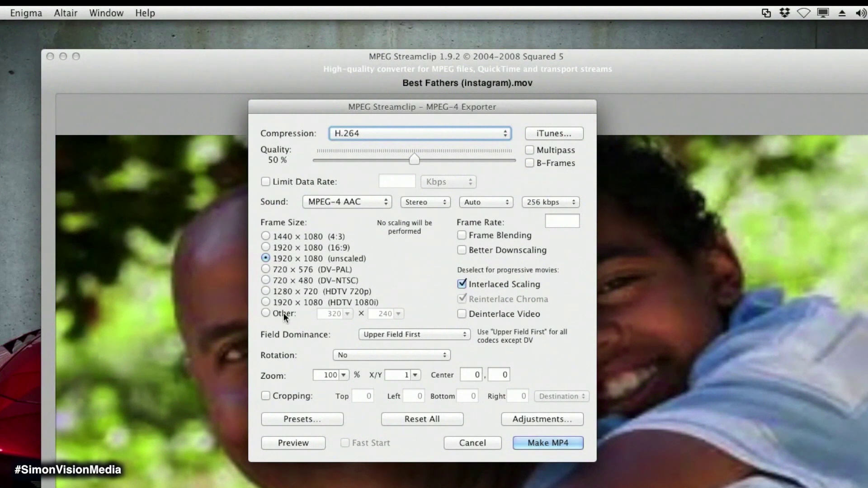
pyautogui.click(266, 313)
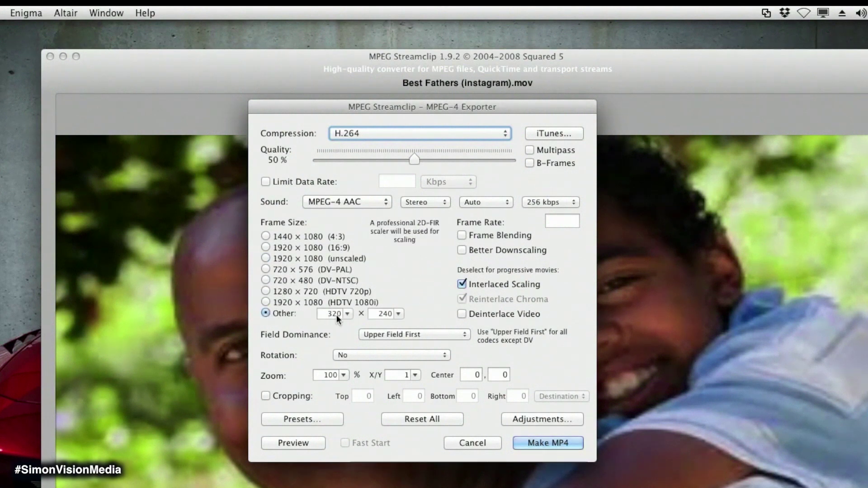
pyautogui.click(324, 312)
pyautogui.write('640')
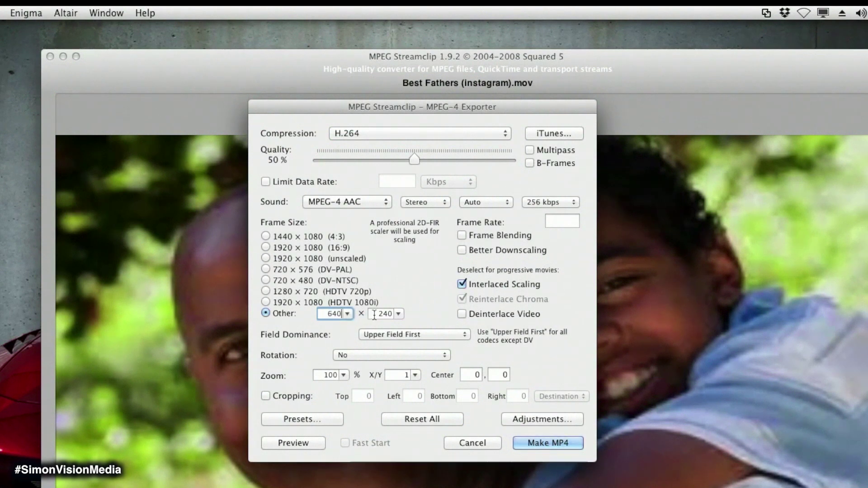
pyautogui.write('6')
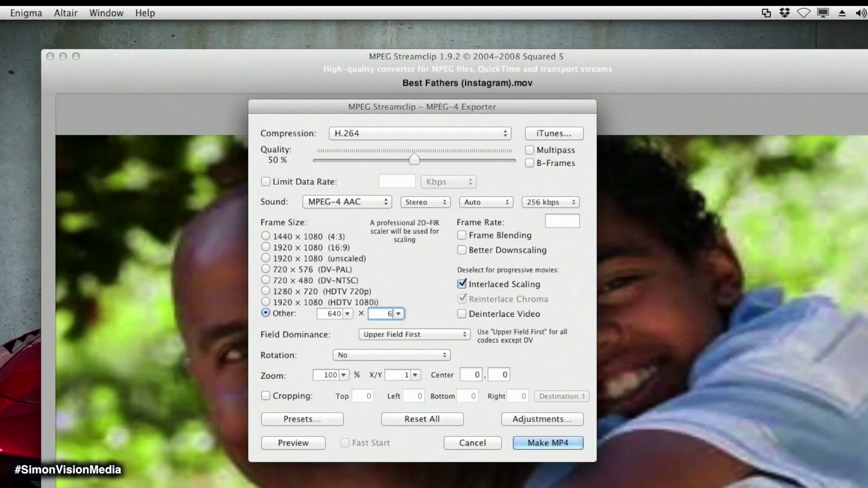
pyautogui.write('40')
pyautogui.moveTo(413, 160); pyautogui.dragTo(510, 162)
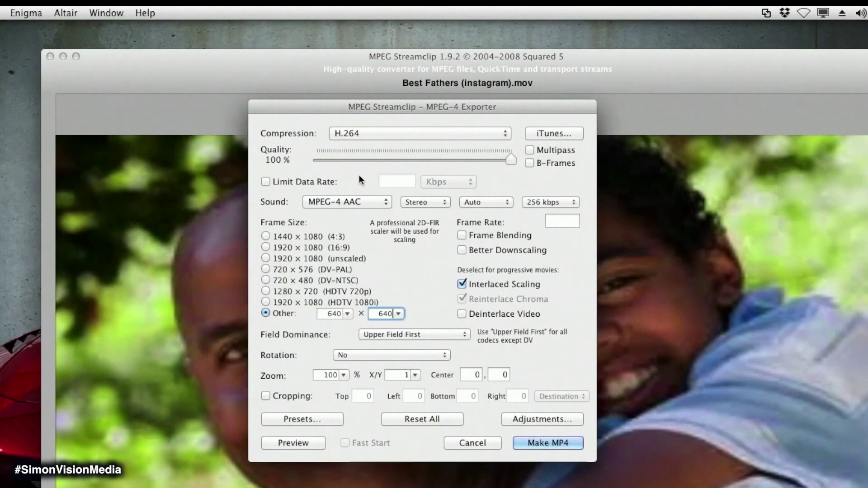
# - Limit the data rate to 10 Mbps and proceed to make the MP4
pyautogui.click(266, 182)
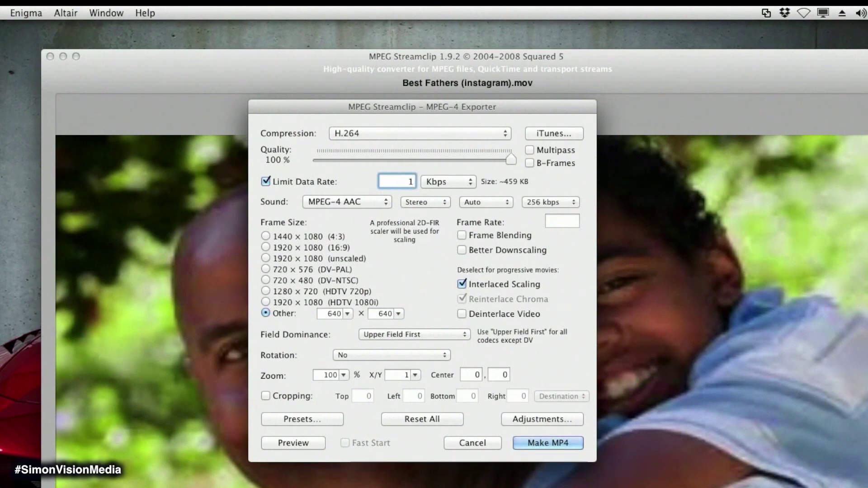
pyautogui.click(392, 176)
pyautogui.write('10')
pyautogui.click(467, 184)
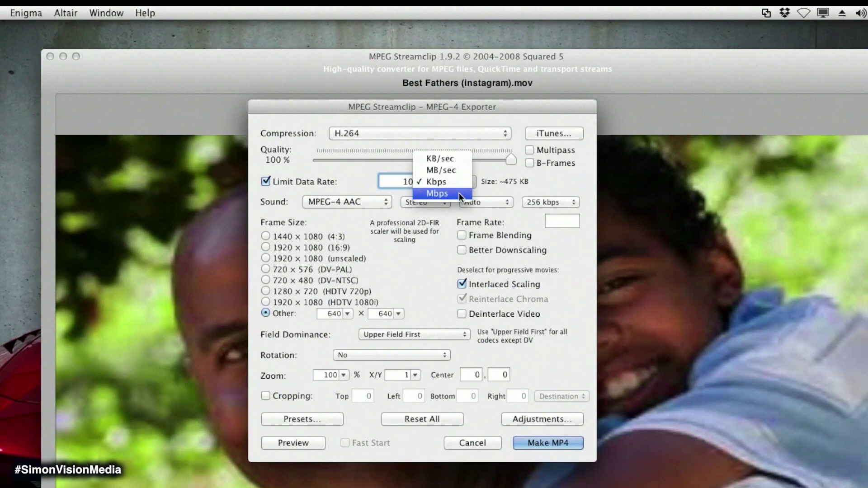
pyautogui.click(459, 193)
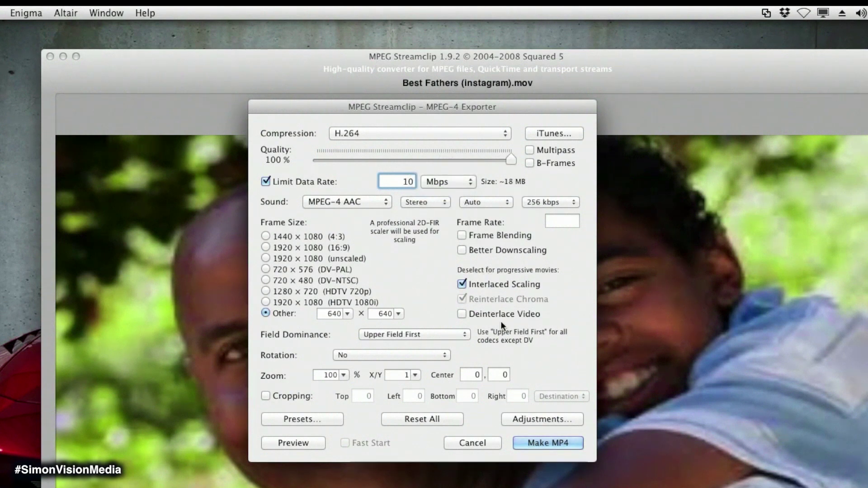
pyautogui.click(550, 443)
pyautogui.write('Youtube test.mp4')
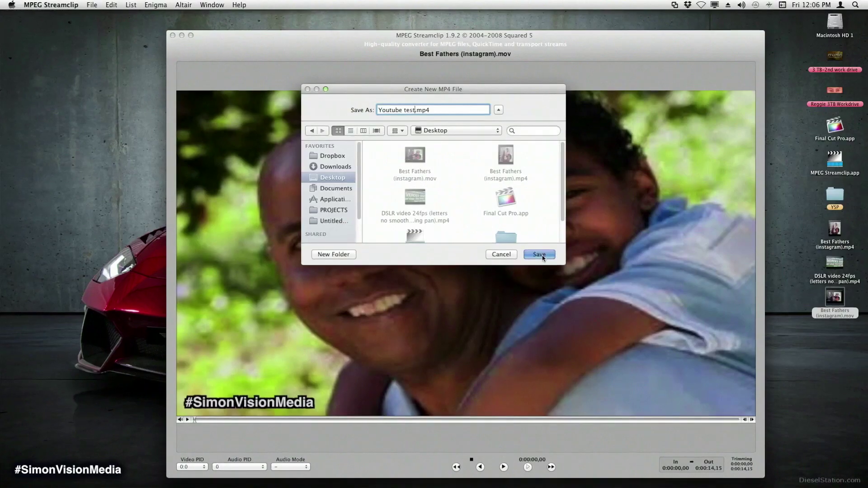
# - Save the export as Youtube test.mp4 on the Desktop and let it encode
pyautogui.click(578, 370)
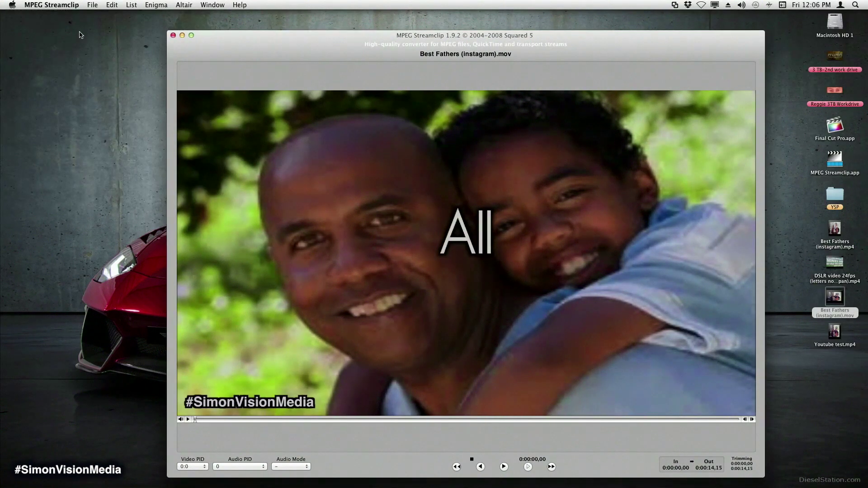
# - Quit MPEG Streamclip and copy Youtube test.mp4 into the phone's Camera folder in Android File Transfer
pyautogui.click(91, 9)
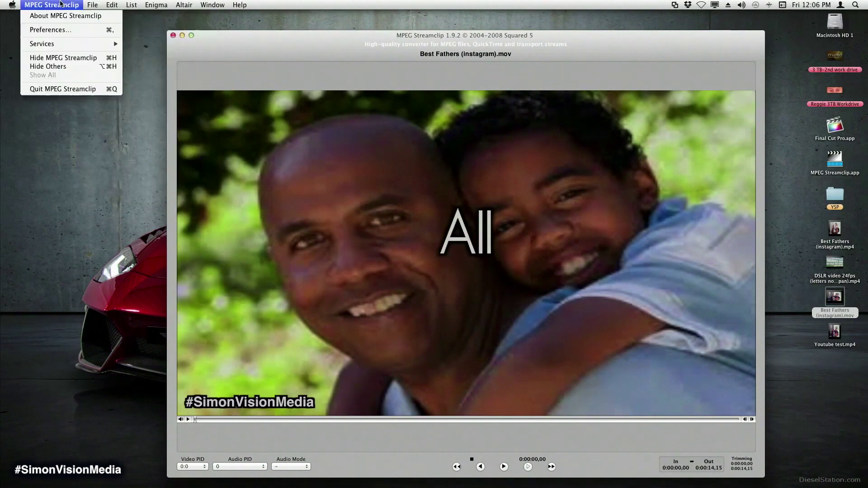
pyautogui.click(71, 89)
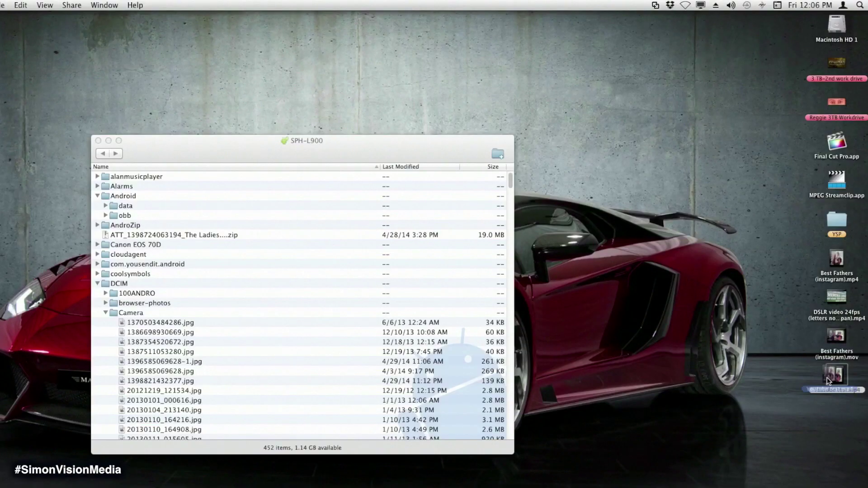
pyautogui.moveTo(635, 328); pyautogui.dragTo(432, 314)
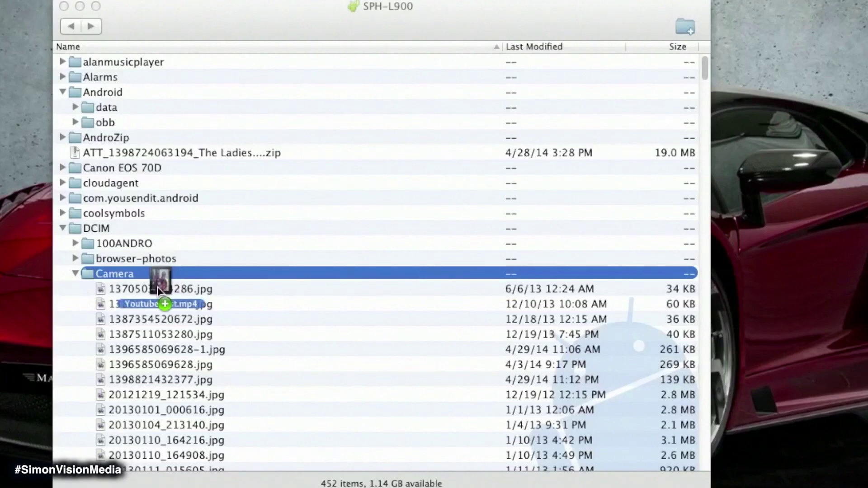
pyautogui.moveTo(159, 292); pyautogui.dragTo(160, 293)
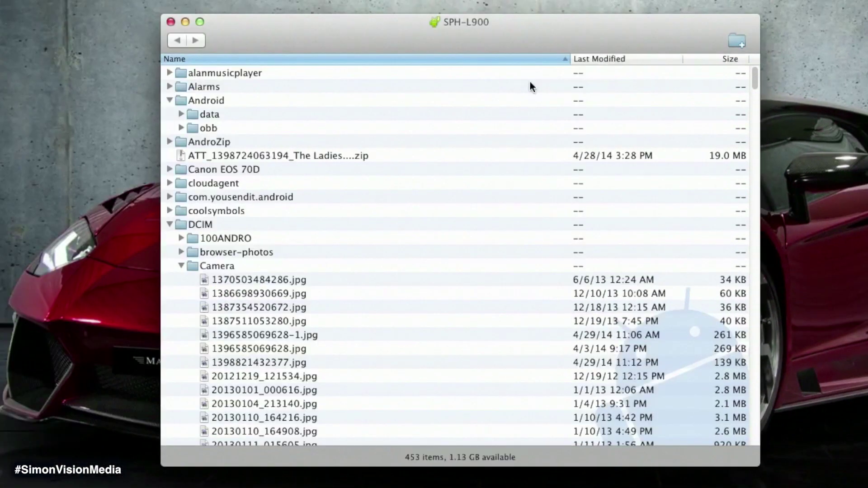
pyautogui.scroll(-1, 269, 281)
pyautogui.scroll(-4, 271, 283)
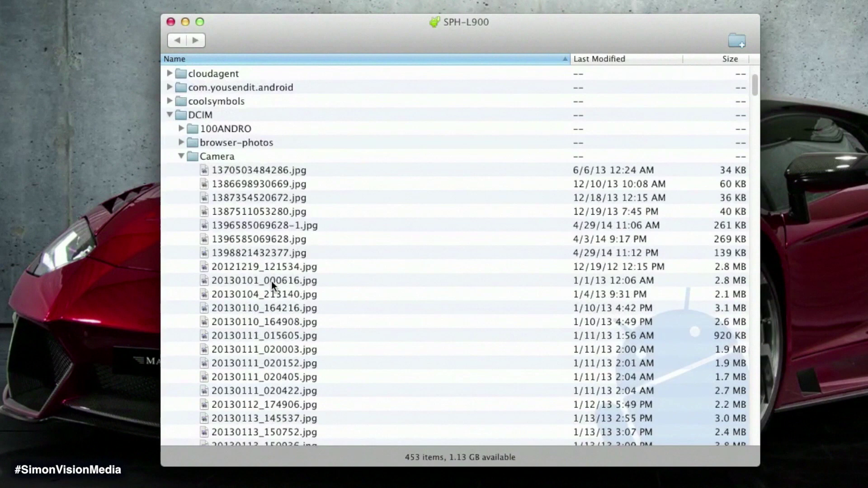
pyautogui.scroll(-4, 272, 281)
pyautogui.scroll(-5, 273, 280)
pyautogui.scroll(-4, 272, 280)
pyautogui.scroll(-3, 272, 280)
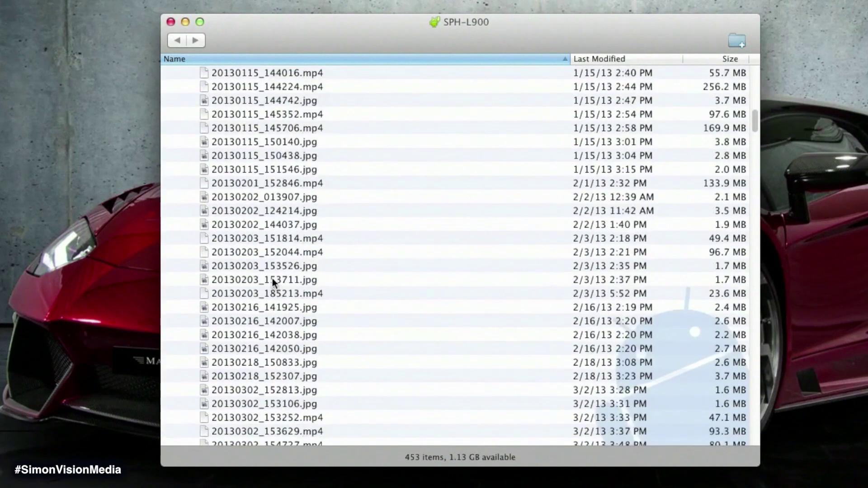
pyautogui.scroll(-2, 272, 278)
pyautogui.scroll(-3, 272, 280)
pyautogui.scroll(-4, 273, 280)
pyautogui.scroll(-4, 272, 281)
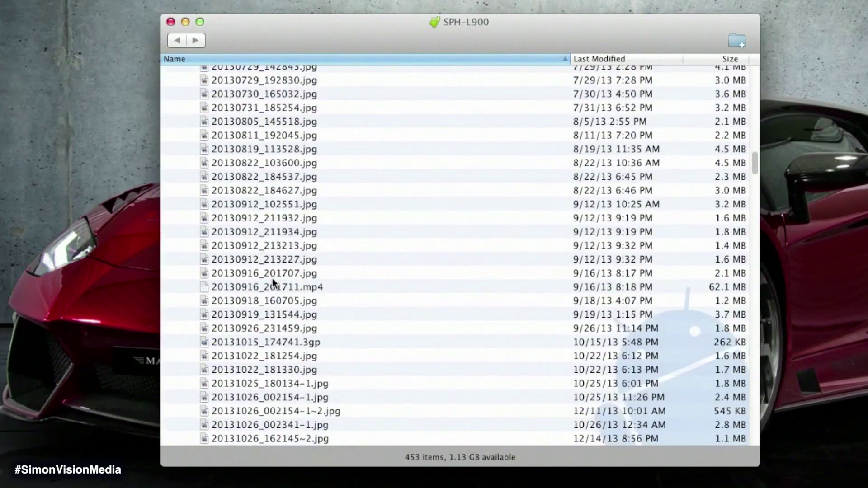
pyautogui.scroll(-4, 272, 280)
pyautogui.scroll(-1, 272, 278)
pyautogui.scroll(-3, 272, 276)
pyautogui.scroll(-5, 272, 274)
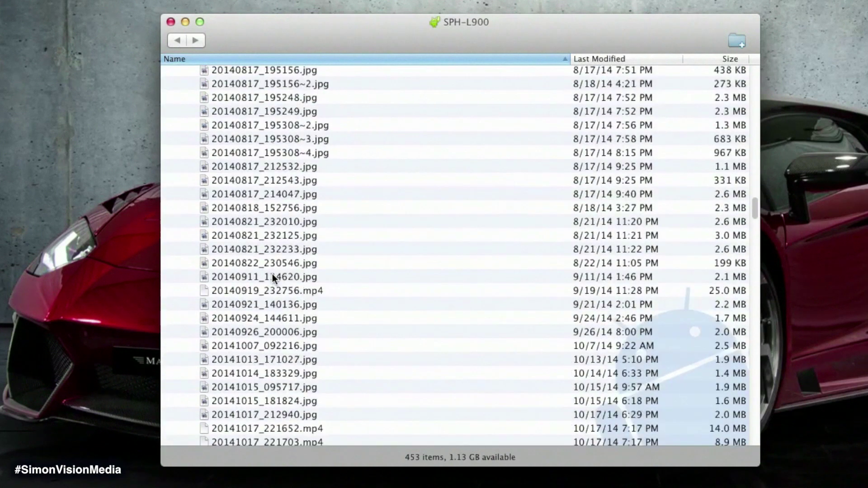
pyautogui.scroll(-5, 272, 274)
pyautogui.scroll(-5, 271, 273)
pyautogui.scroll(-3, 272, 274)
pyautogui.scroll(-2, 272, 278)
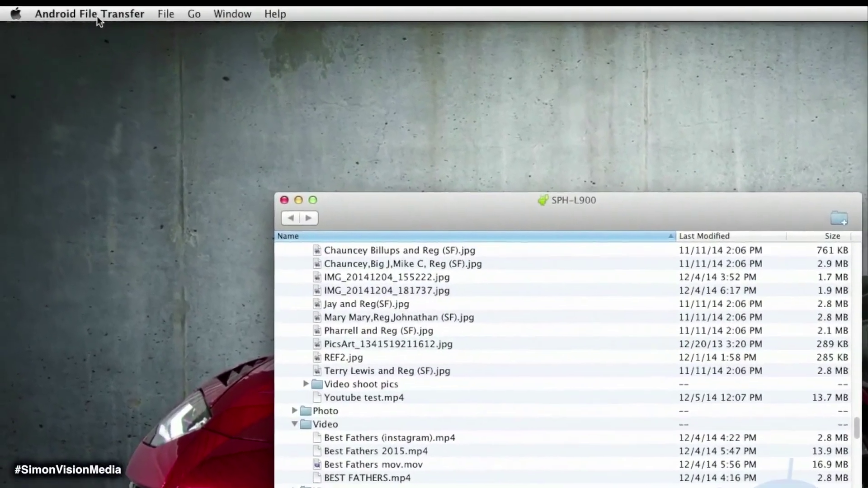
pyautogui.click(97, 15)
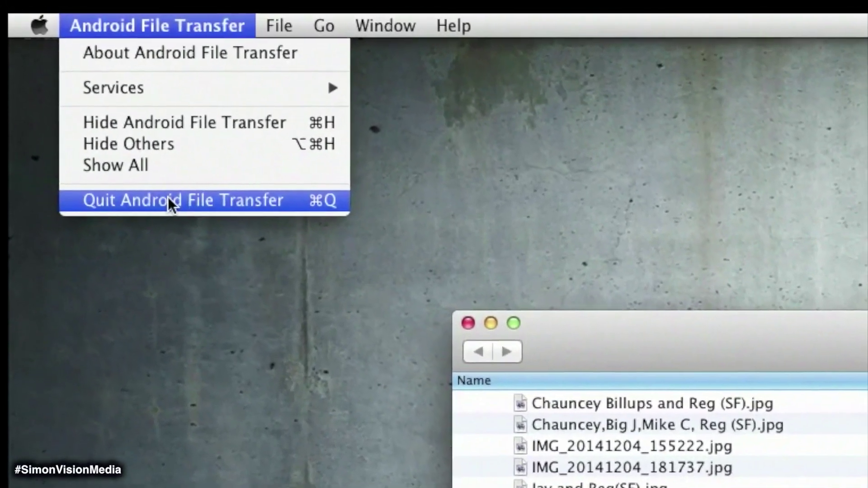
# - Quit Android File Transfer
pyautogui.click(135, 164)
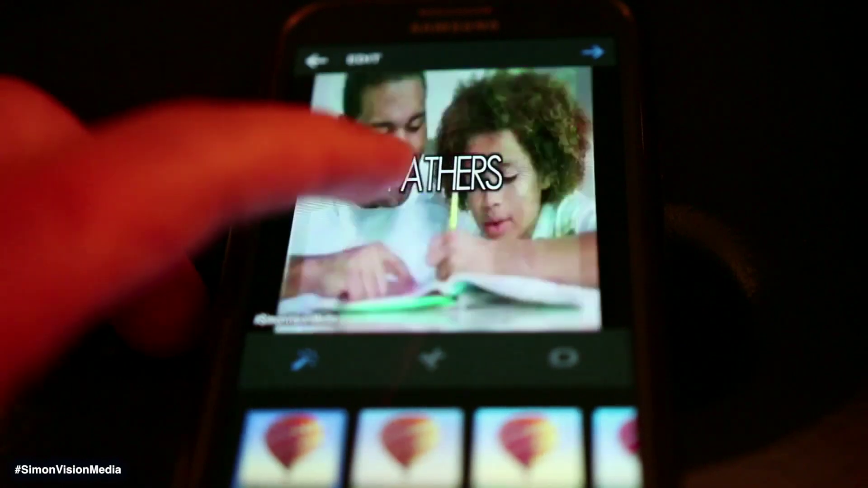
# - Pause the video preview in Instagram's edit screen before continuing to Share To
pyautogui.click(441, 190)
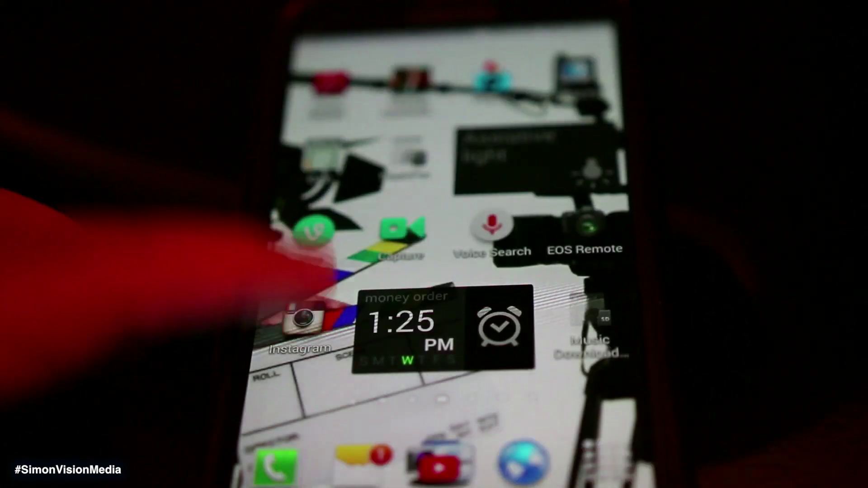
# - Reopen Instagram and view the newly shared video from the profile grid
pyautogui.click(304, 321)
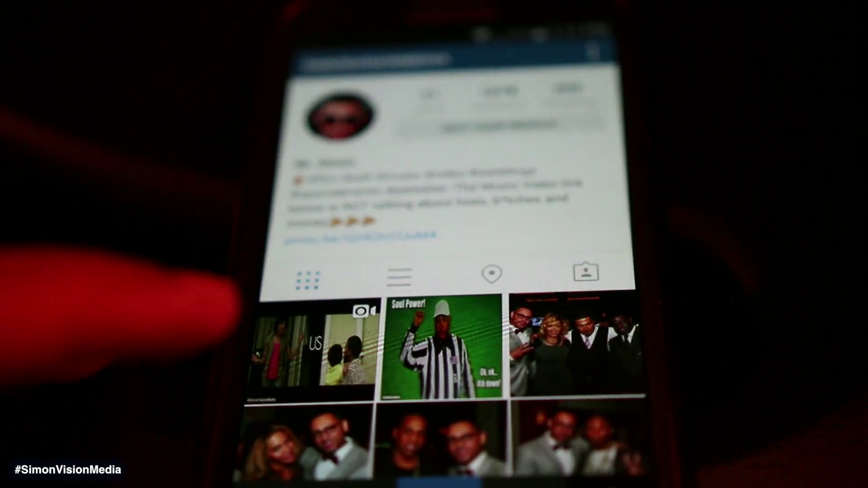
pyautogui.click(312, 326)
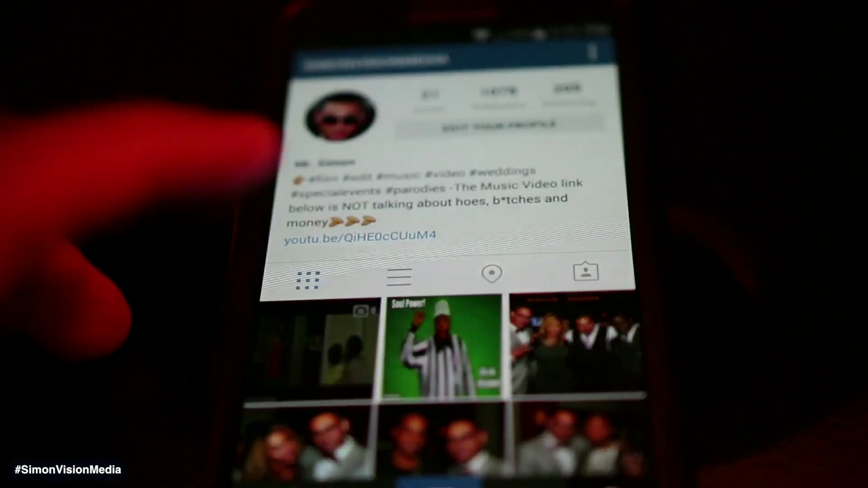